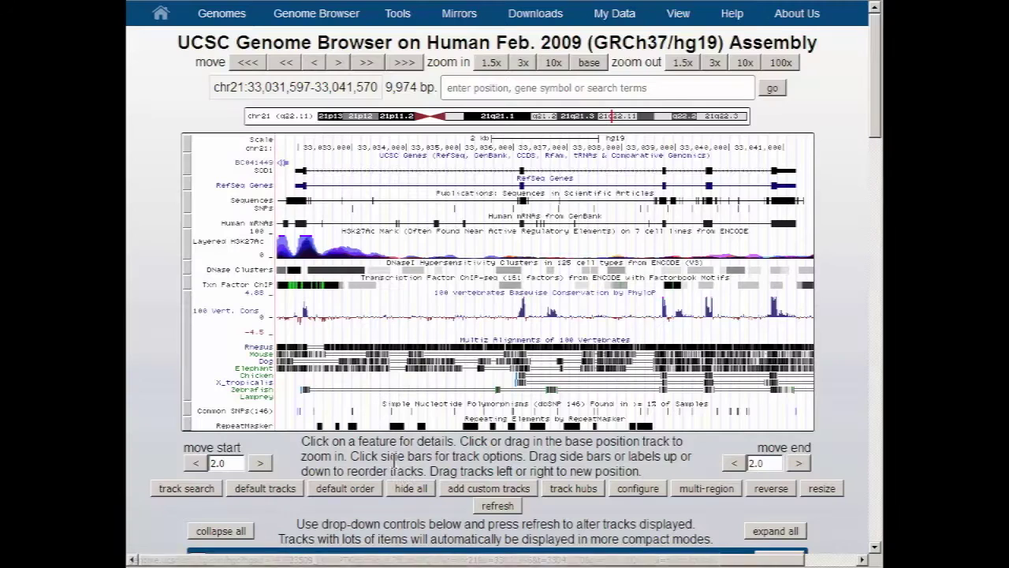
Step: Hide all tracks, display only the UCSC Genes track in pack mode, and resize the track image to fit the window
left_click(411, 490)
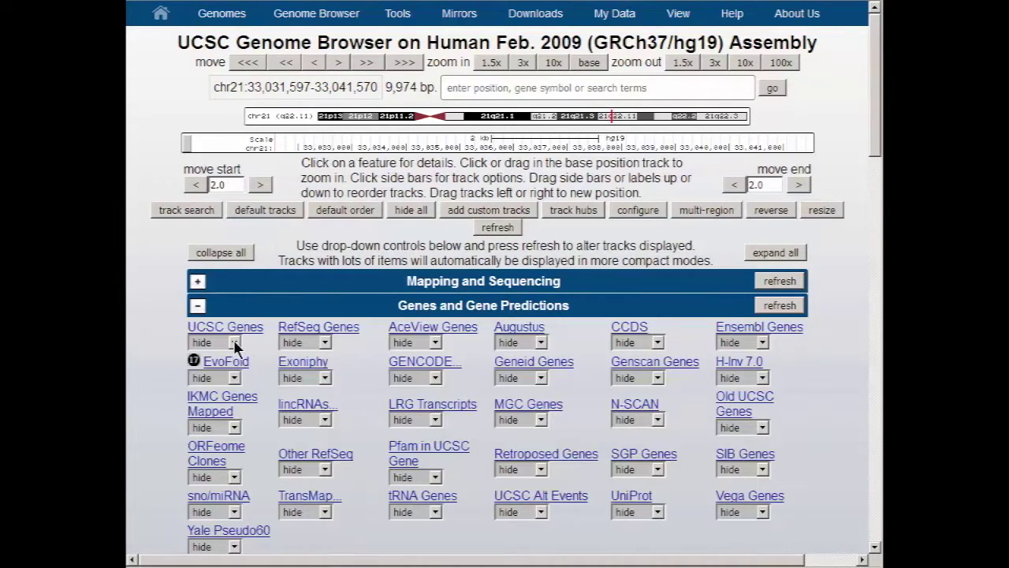
left_click(233, 343)
left_click(211, 400)
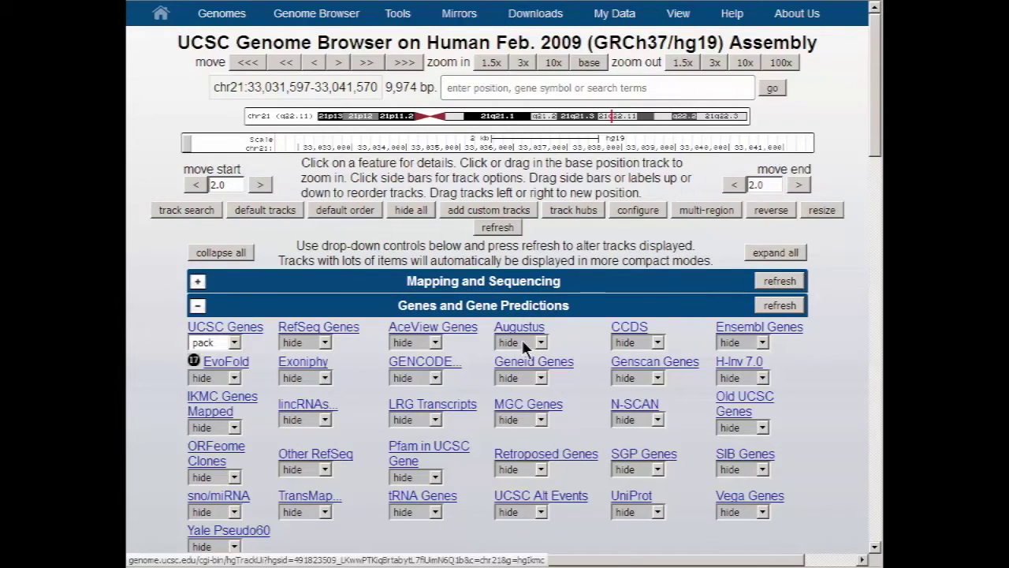
left_click(778, 307)
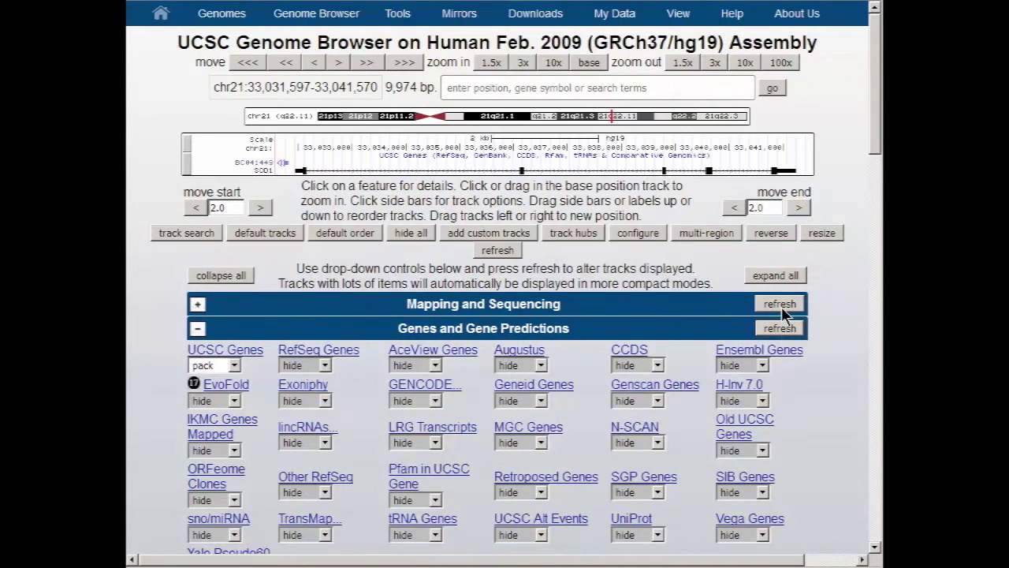
left_click(830, 236)
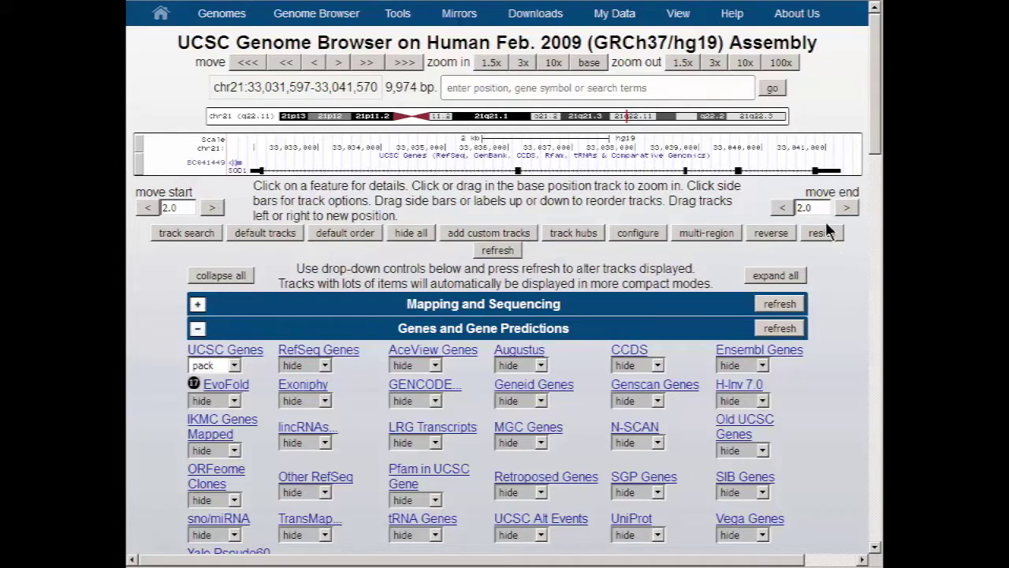
Step: Turn on the multi-region view showing exons using UCSC Genes with a padding of 6 bases
mouse_move(688, 26)
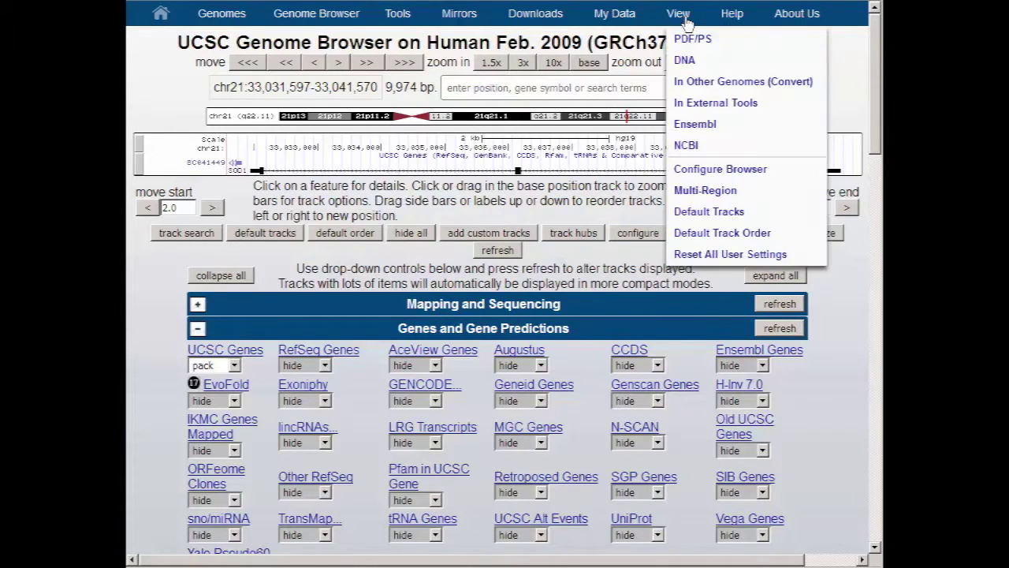
left_click(704, 191)
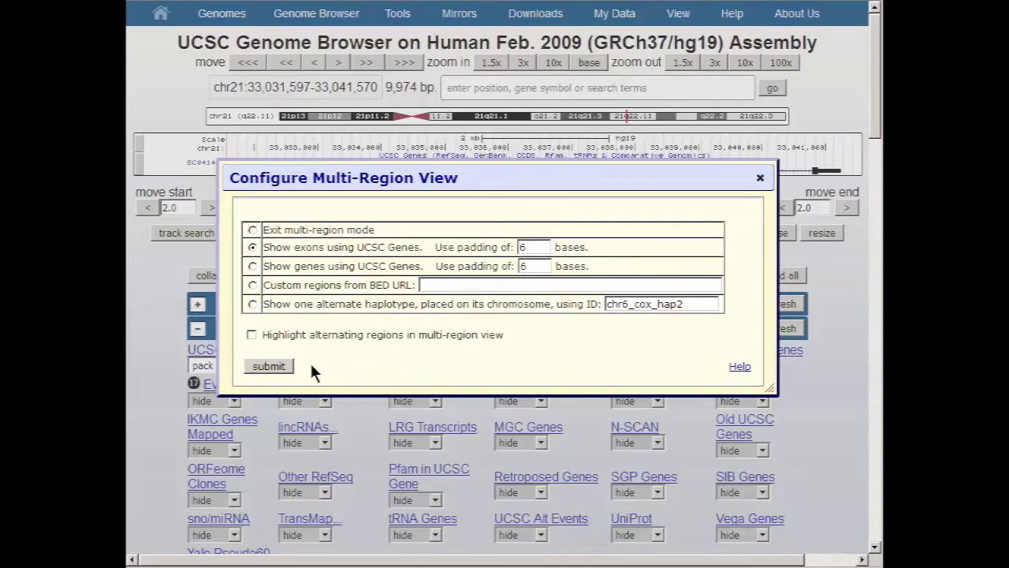
left_click(282, 366)
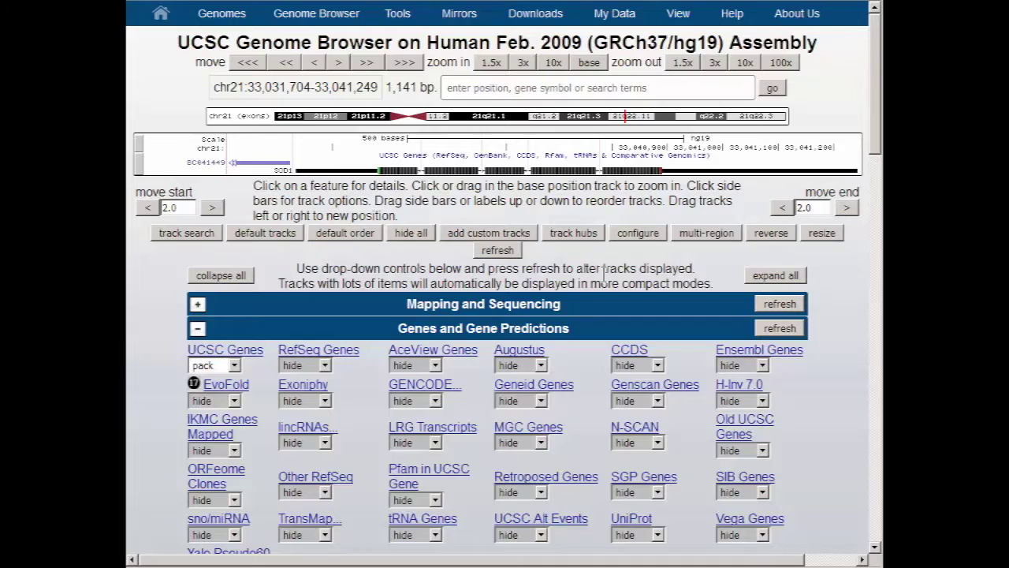
Step: Go to the gene PCDH15 in the exon view and zoom out 3x to include its neighbouring genes
left_click(666, 89)
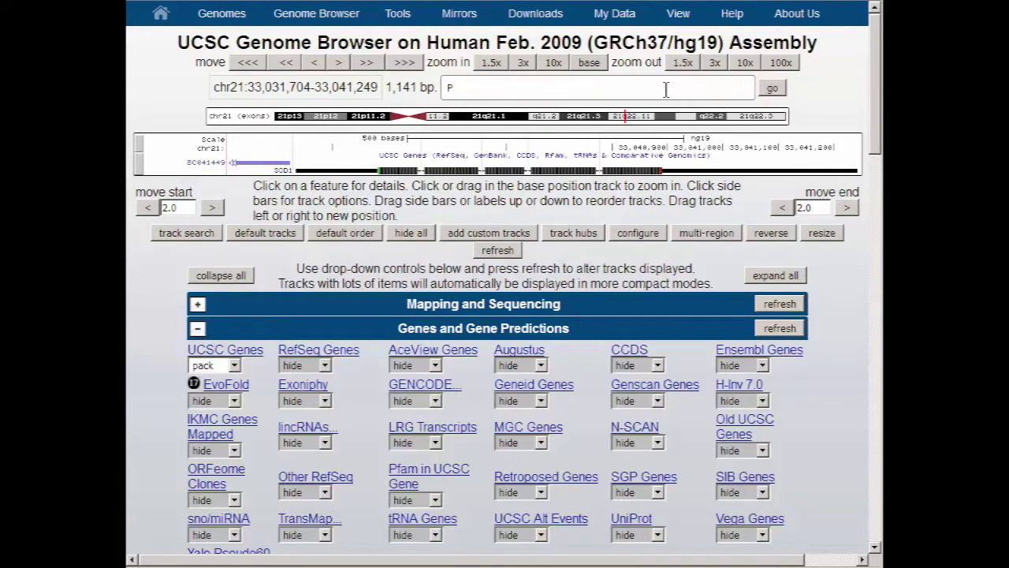
type("PCDH15")
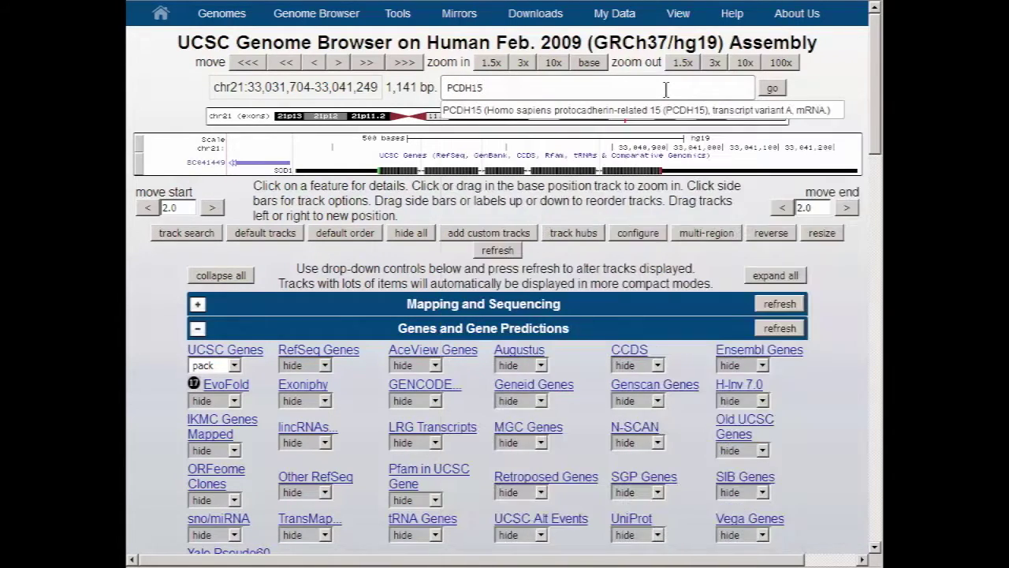
left_click(659, 110)
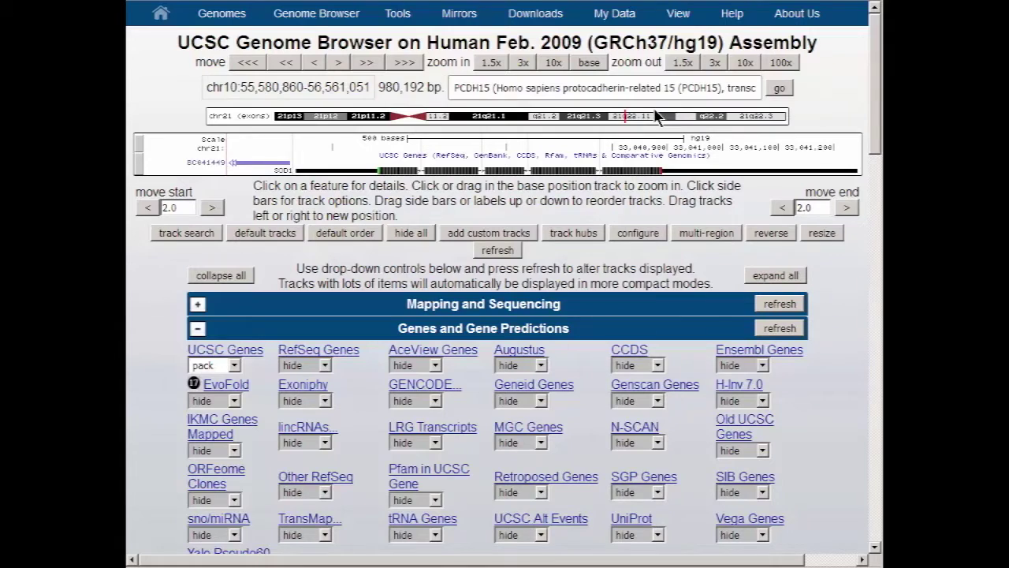
left_click(781, 89)
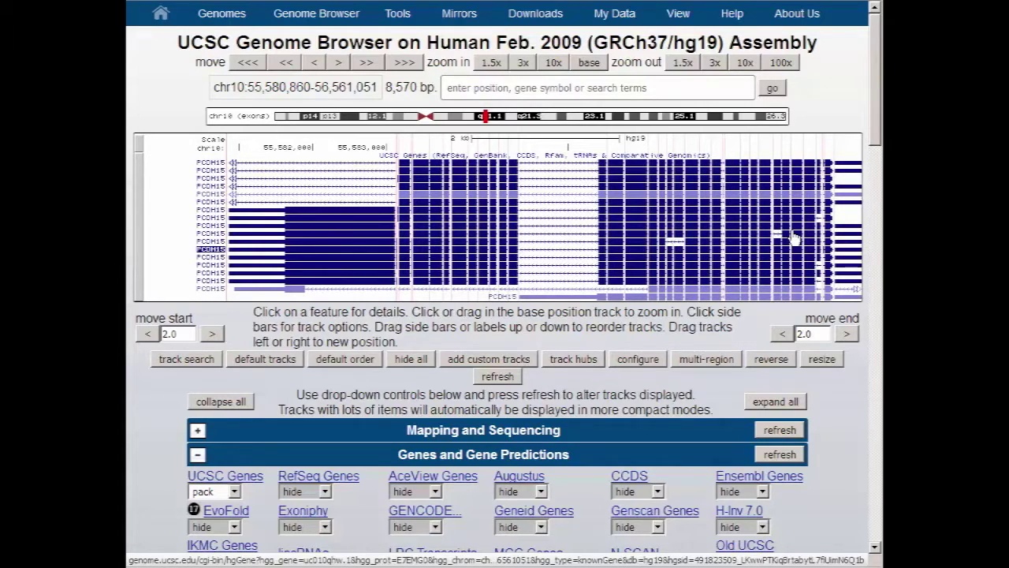
left_click(715, 62)
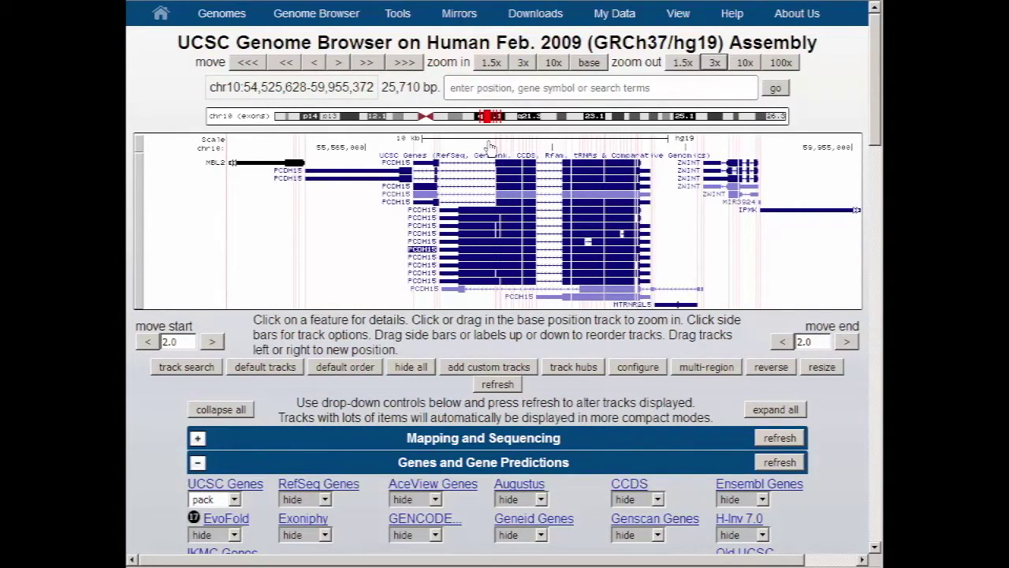
left_click(498, 128)
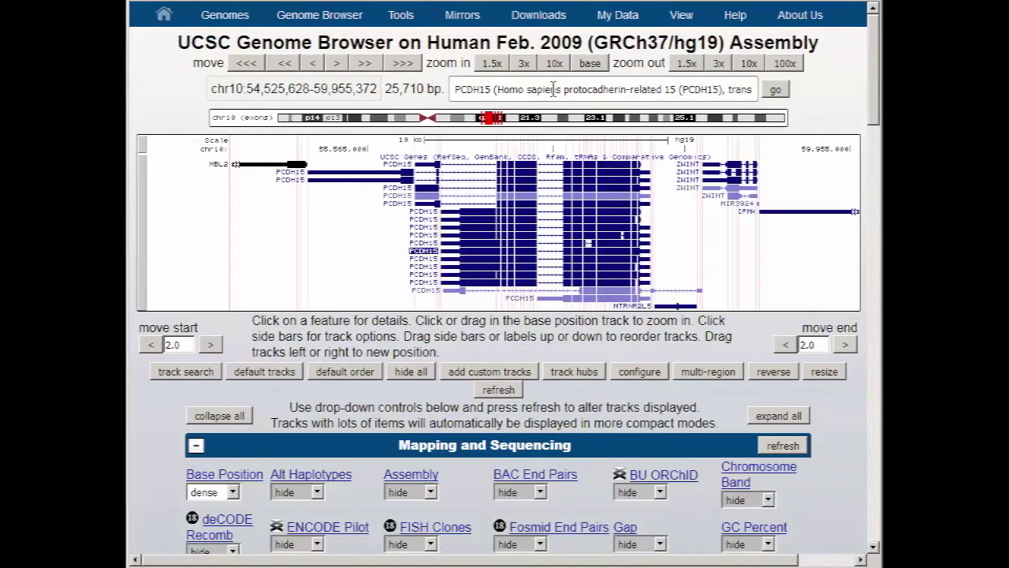
Step: Go to the gene MCF2 (transcript variant 3) and zoom out 3x and another 1.5x
left_click(554, 88)
type("M")
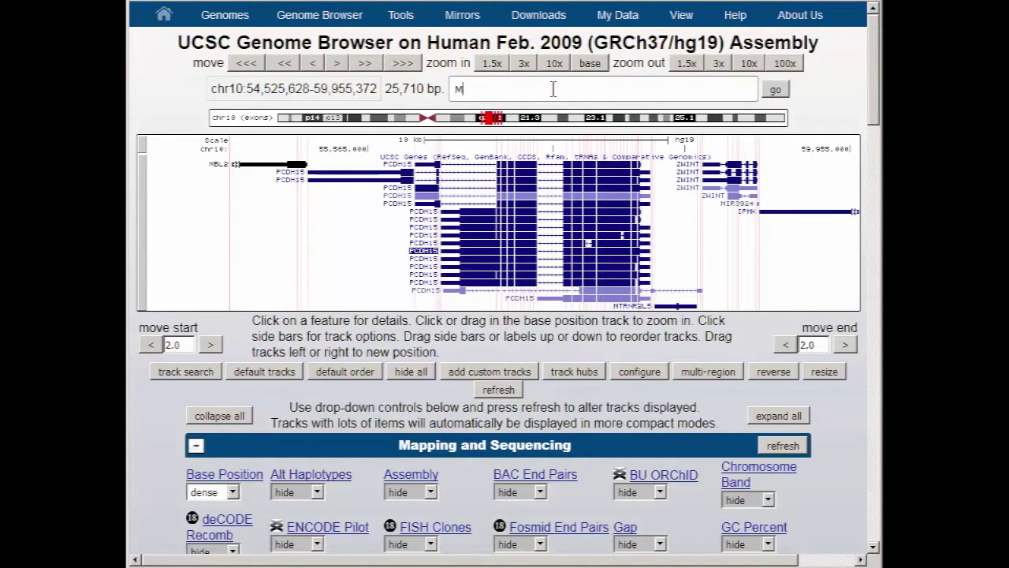
type("CF2")
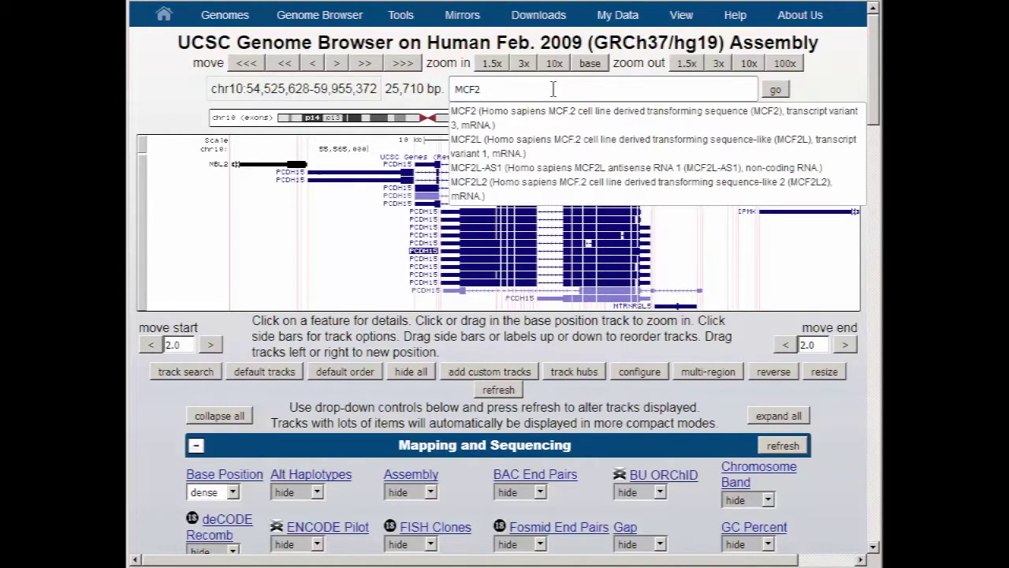
left_click(554, 115)
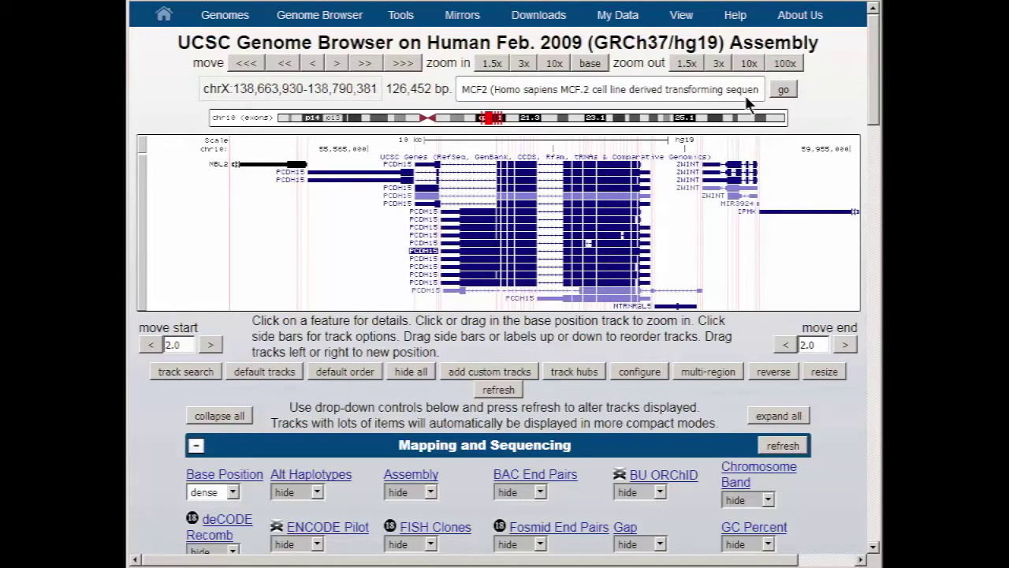
left_click(776, 90)
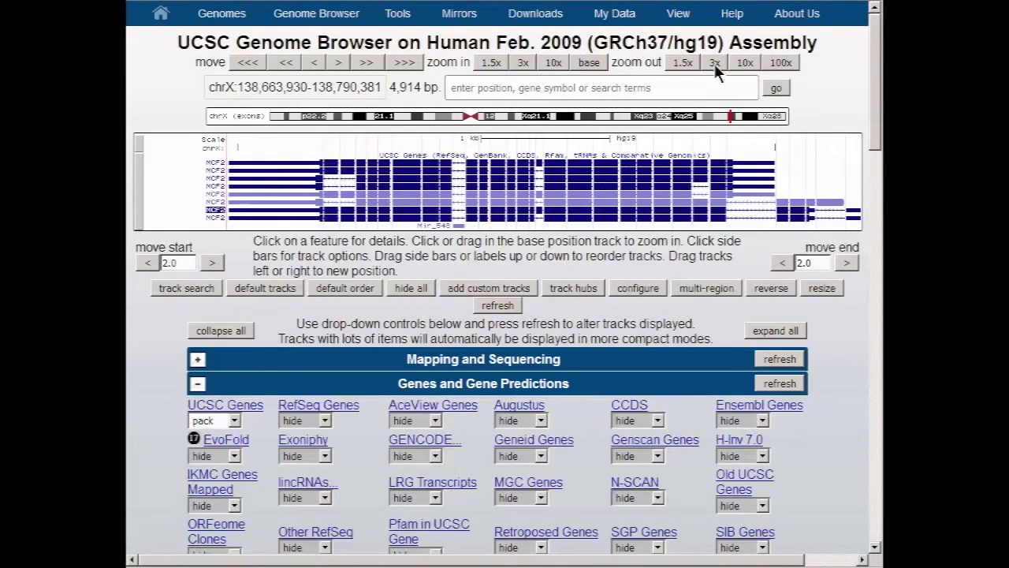
left_click(715, 64)
left_click(689, 67)
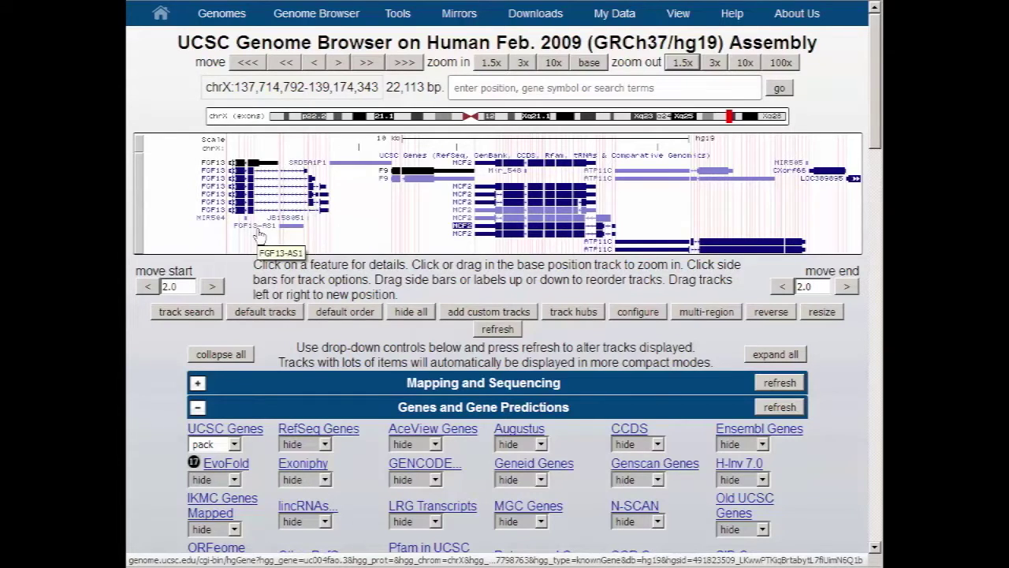
Step: Configure the UCSC Genes track to leave out non-coding genes while keeping splice variants
left_click(138, 203)
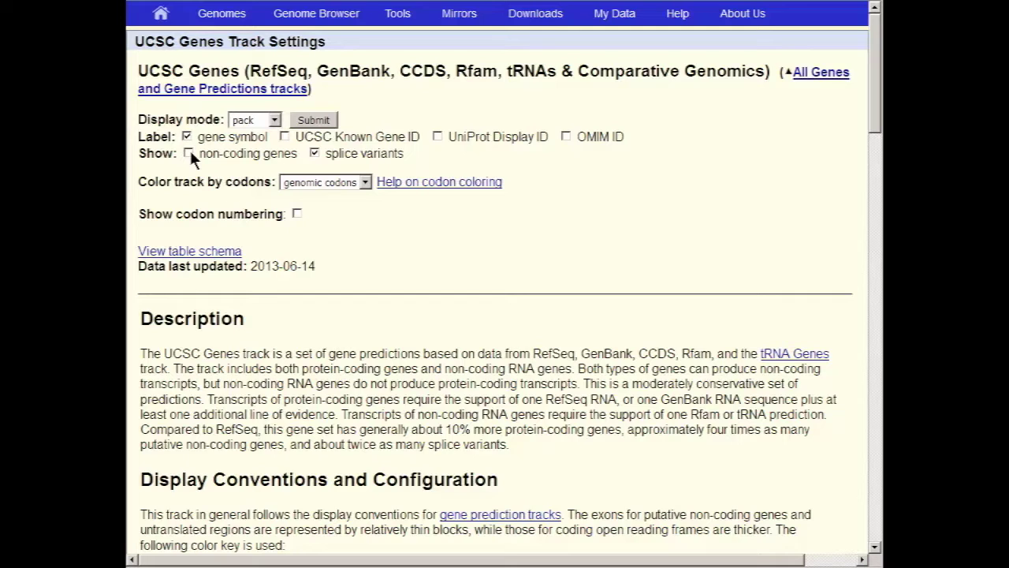
left_click(315, 119)
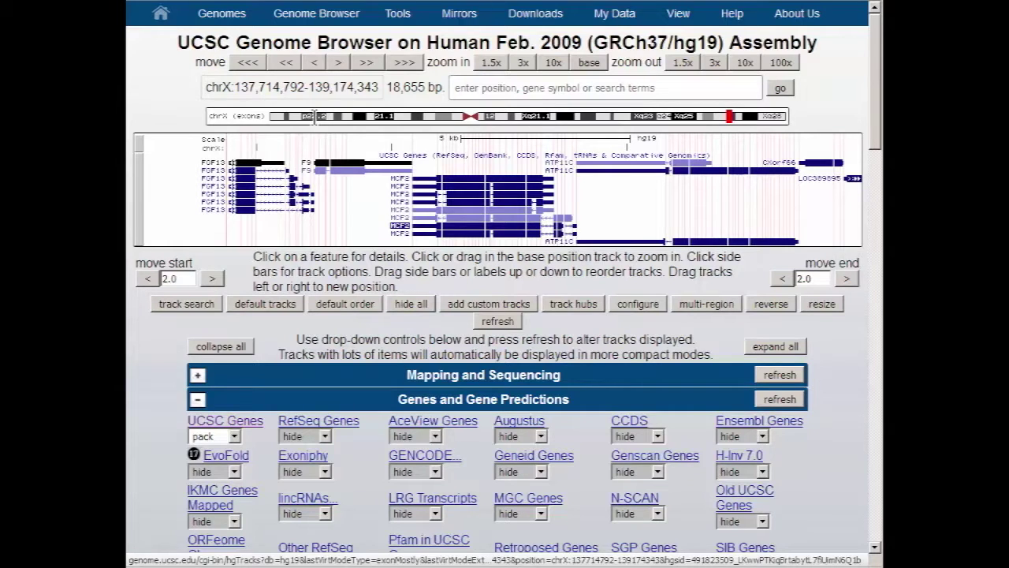
left_click(411, 95)
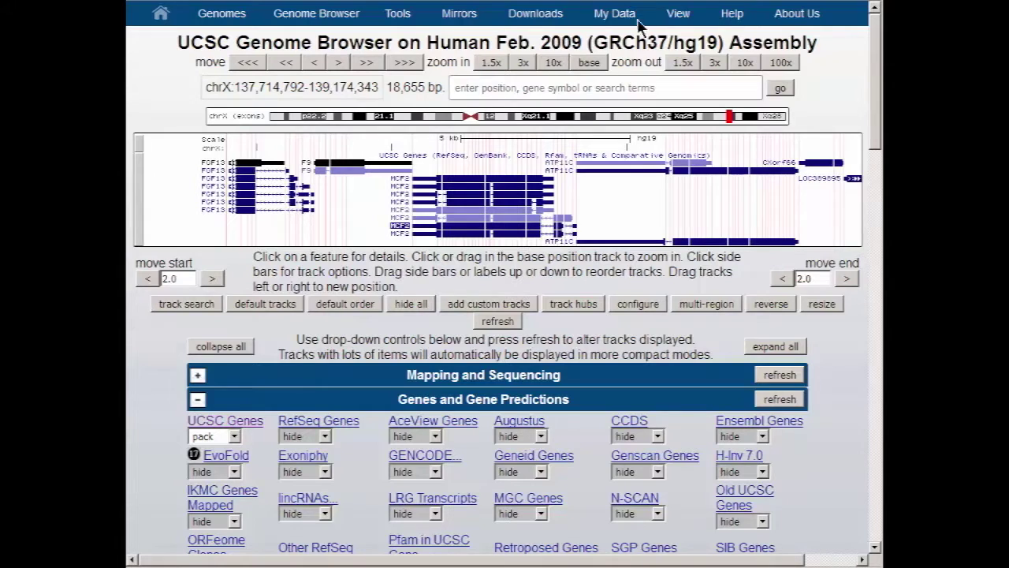
Step: Exit multi-region mode to return to the normal genomic view of the MCF2 region
mouse_move(678, 13)
left_click(705, 190)
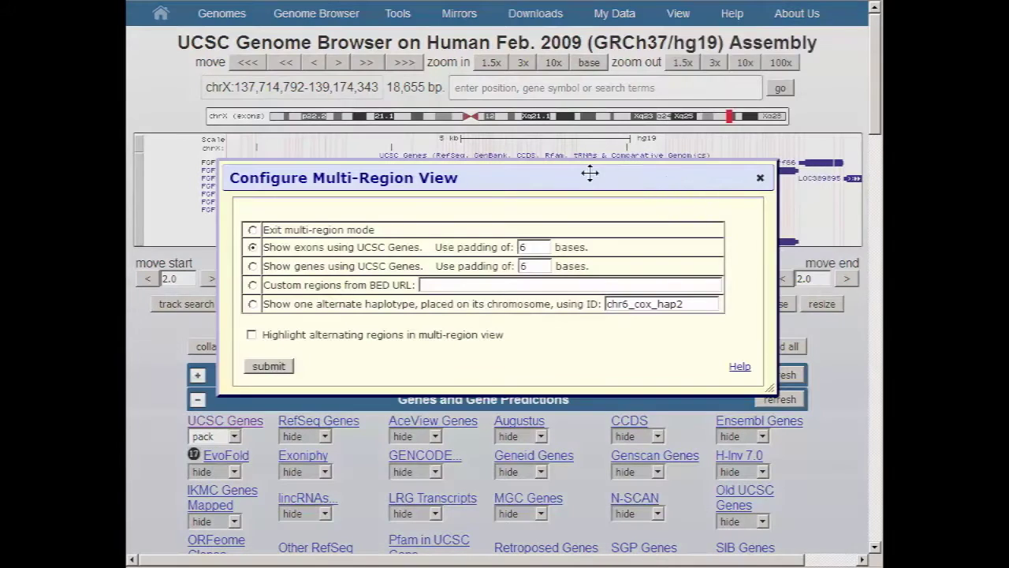
left_click(273, 367)
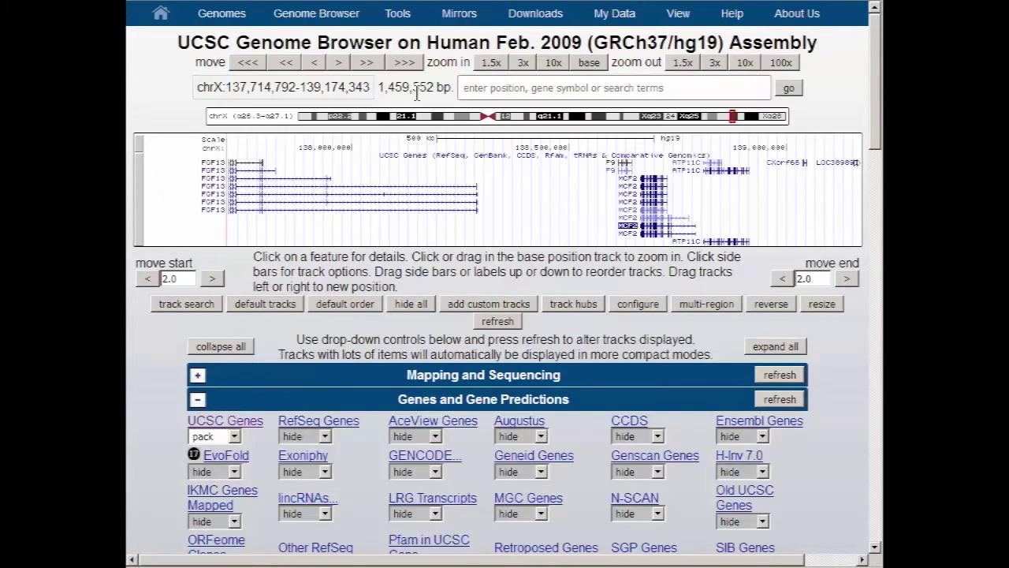
Step: Open the settings of the CSHL Long RNA-seq track within the ENCODE RNA-seq expression tracks
scroll(880, 106, "down", 10)
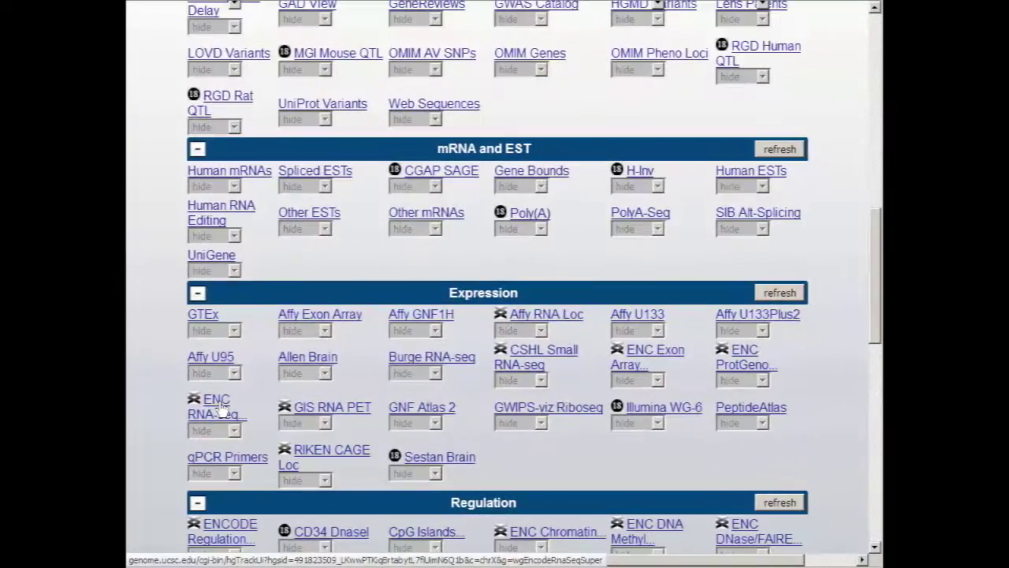
left_click(323, 292)
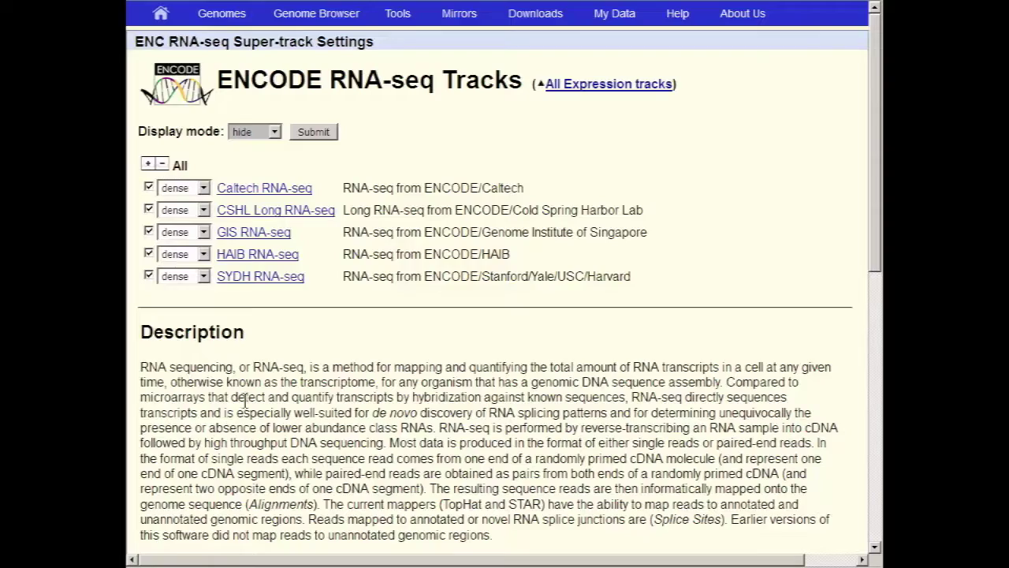
left_click(325, 218)
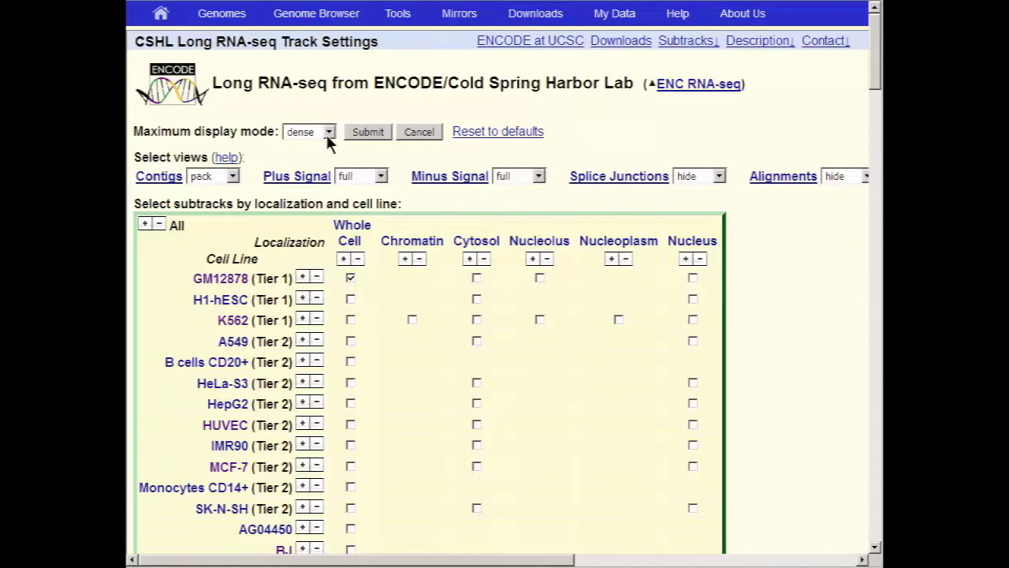
Step: Set the track's maximum display mode to full, hide the Contigs view, and deselect all subtracks
left_click(328, 132)
left_click(308, 198)
left_click(221, 177)
left_click(206, 189)
left_click(158, 224)
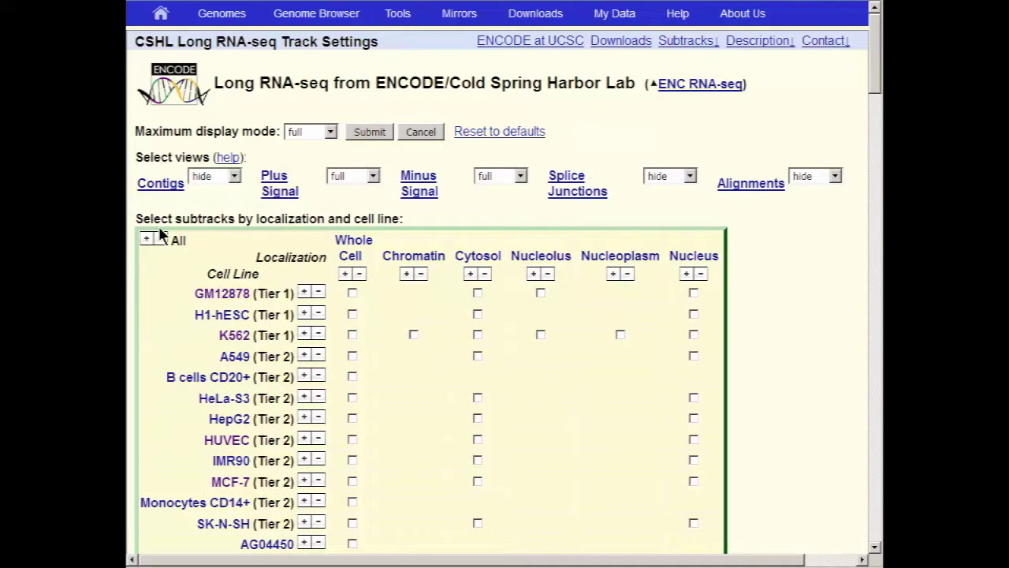
Step: Select the Whole Cell subtracks for all cell lines, limit the RNA extract to PolyA+, and submit the track settings
left_click(345, 275)
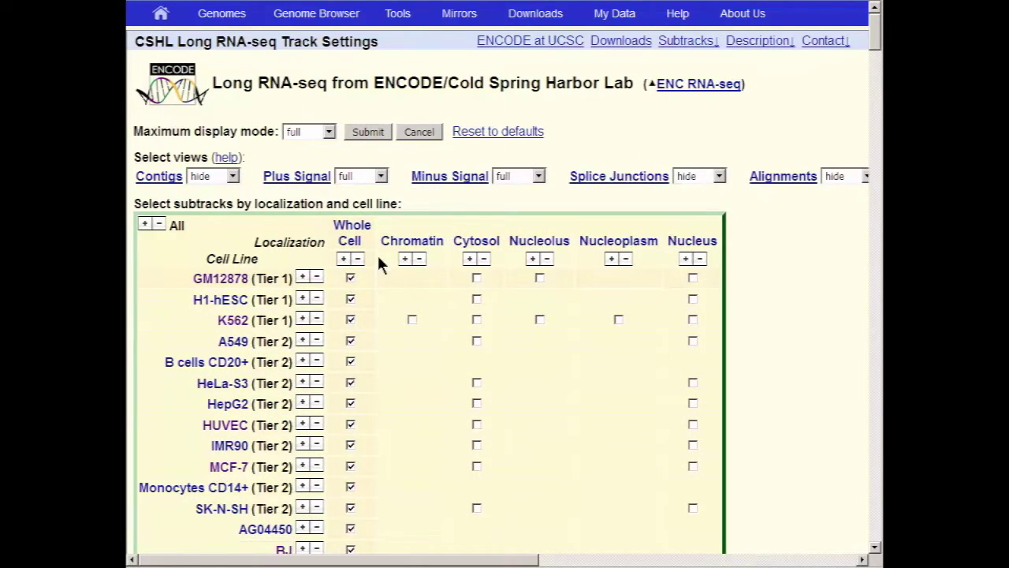
scroll(874, 140, "down", 10)
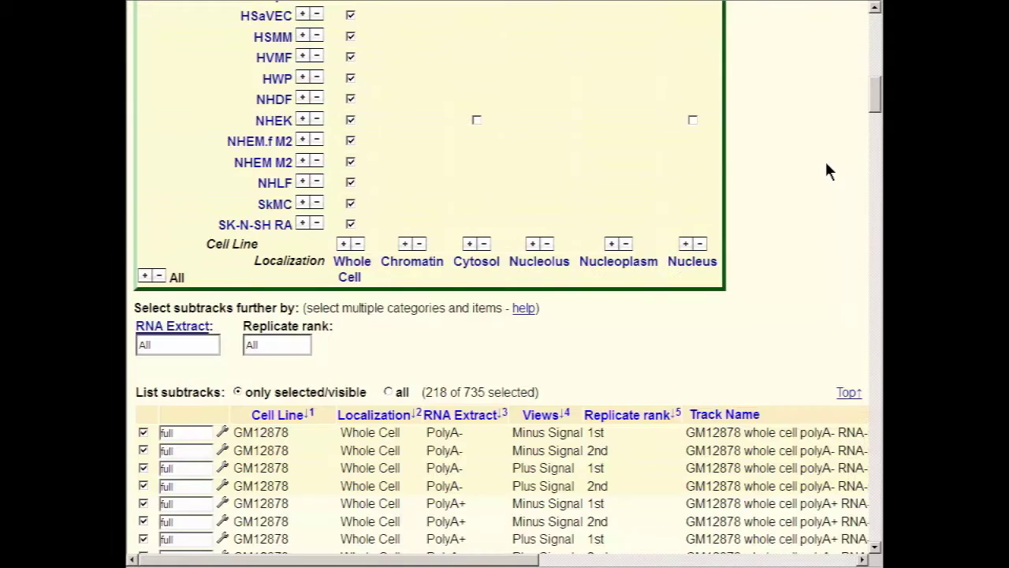
left_click(203, 349)
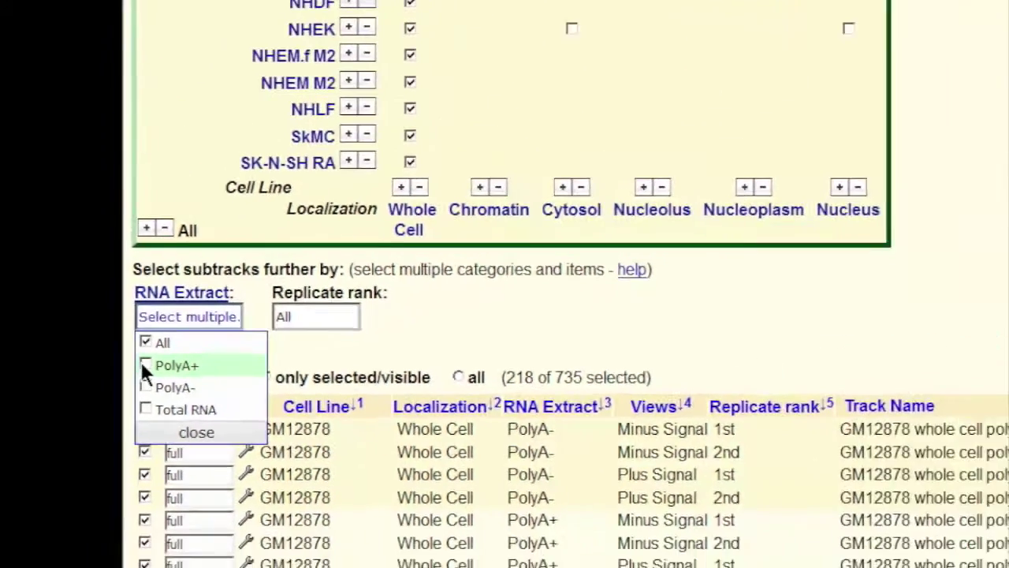
left_click(147, 303)
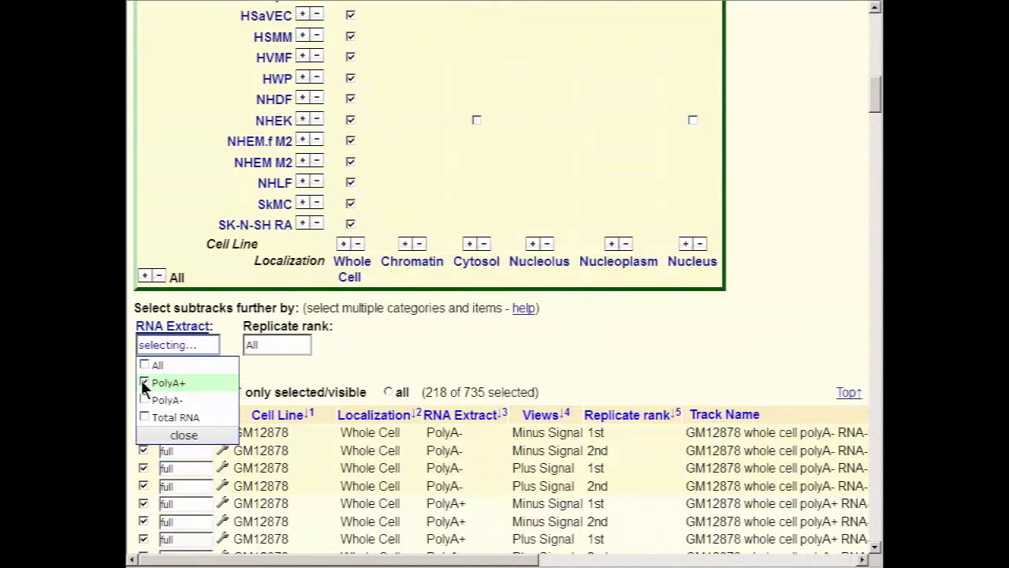
left_click(279, 376)
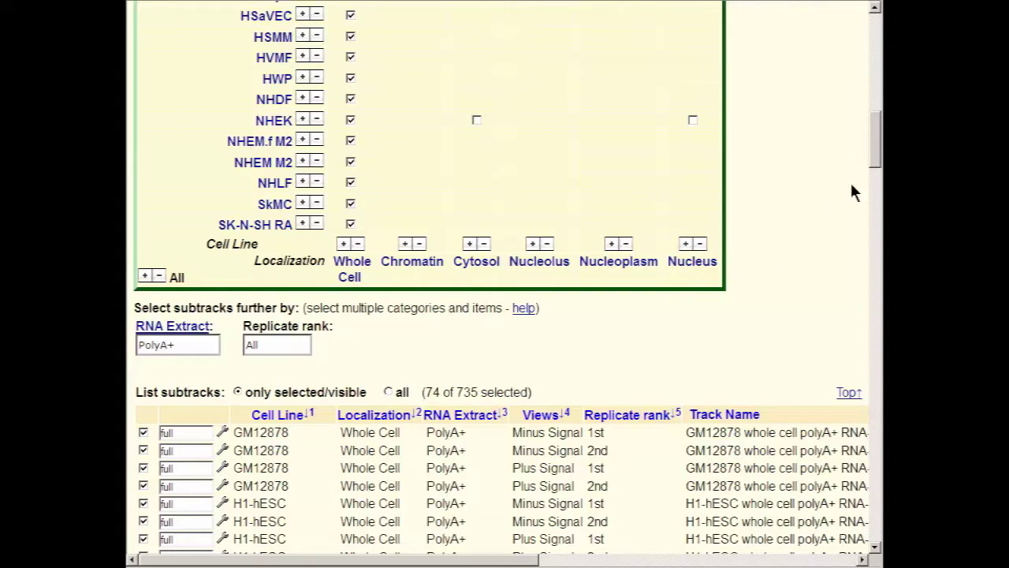
left_click_drag(871, 158, 872, 335)
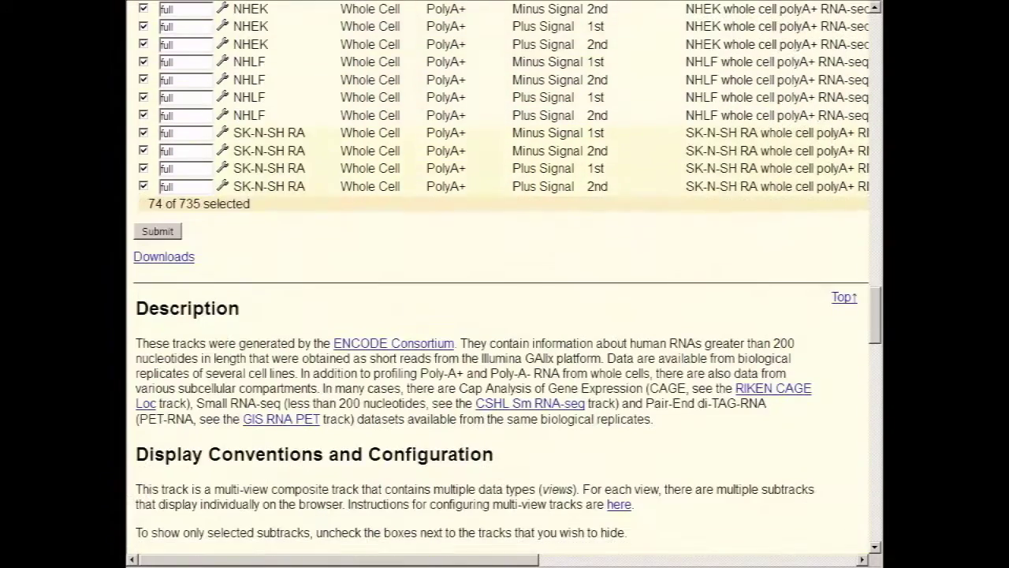
left_click(173, 230)
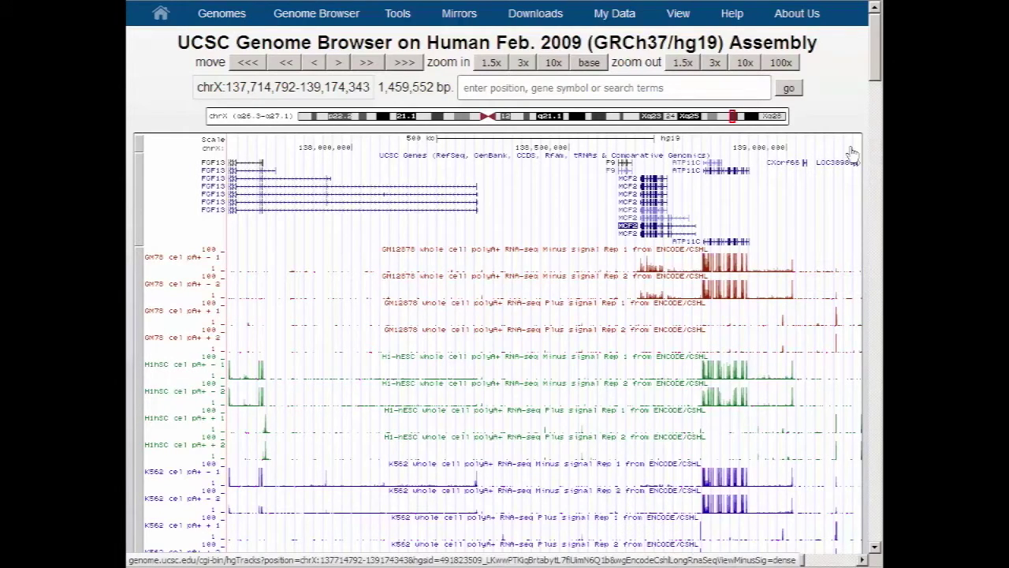
Step: Switch the RNA-seq display back to the multi-region view showing exons using UCSC Genes with 6 bases of padding
mouse_move(875, 71)
left_mouse_down()
mouse_move(874, 339)
mouse_move(881, 68)
left_mouse_up()
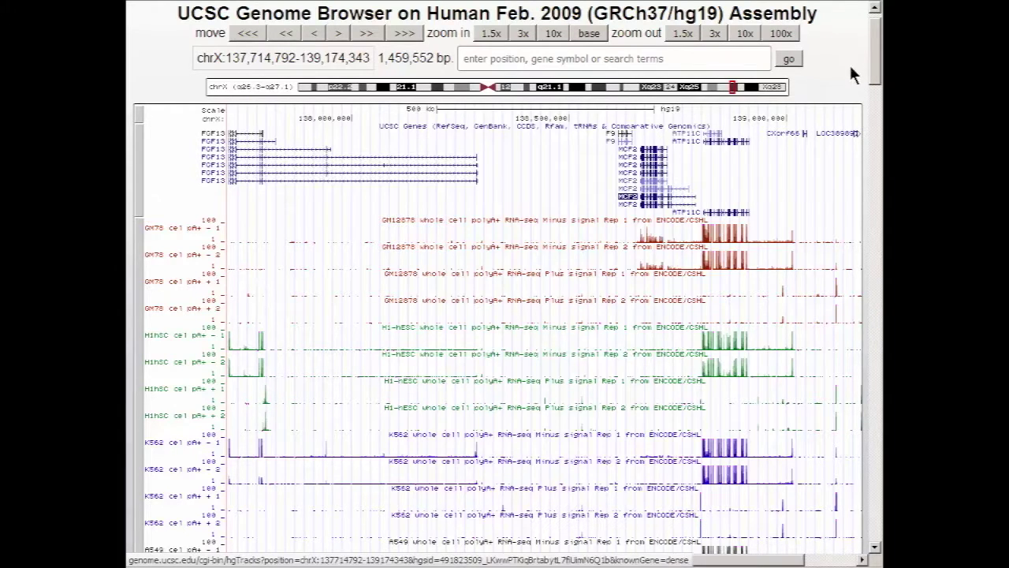
scroll(877, 68, "up", 1)
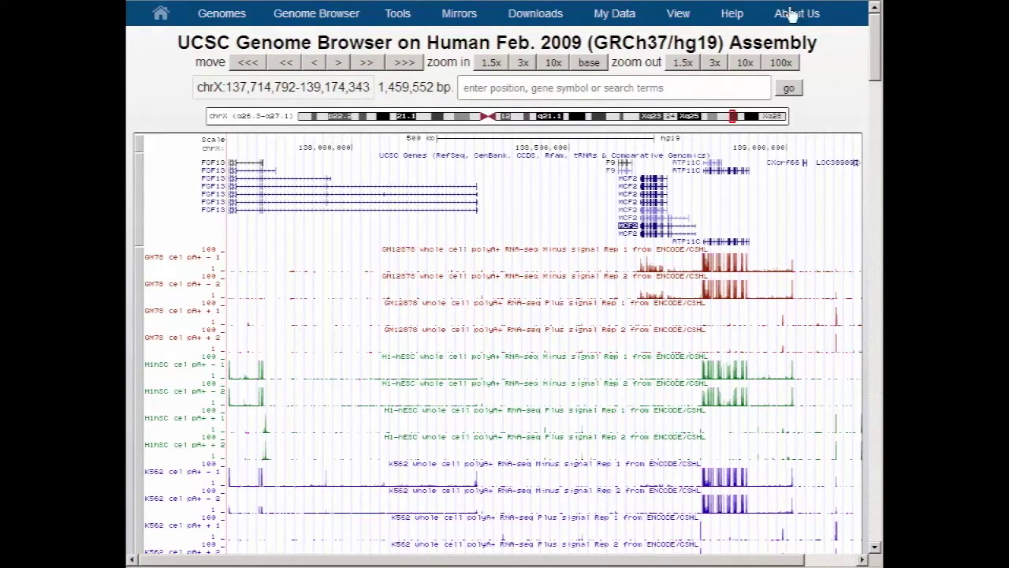
mouse_move(698, 24)
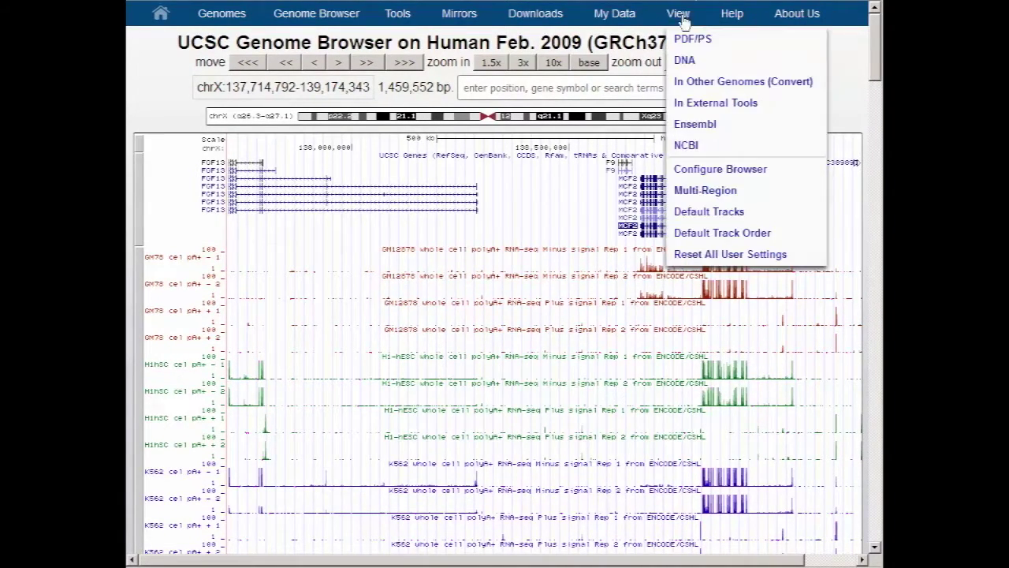
left_click(707, 194)
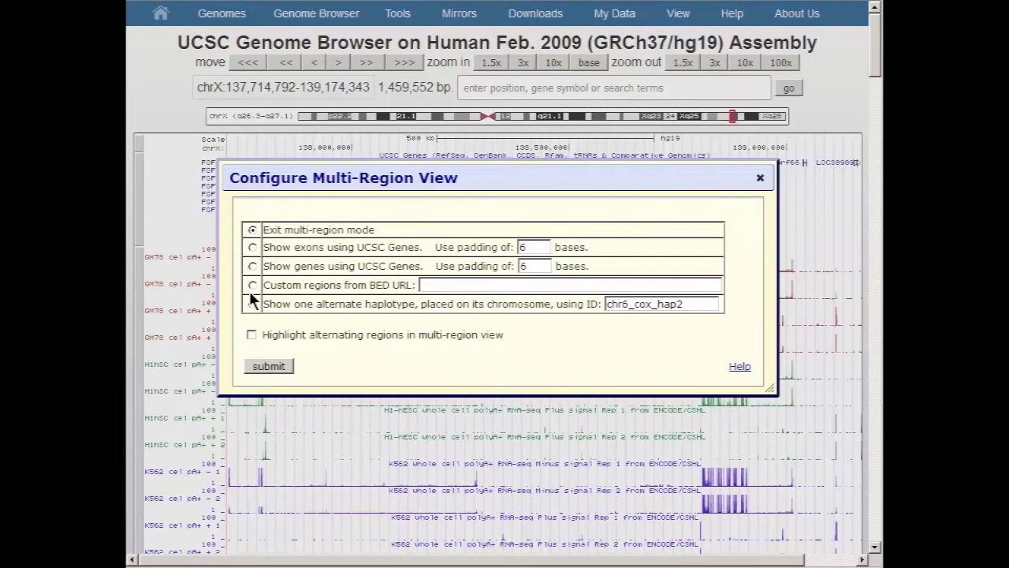
left_click(279, 365)
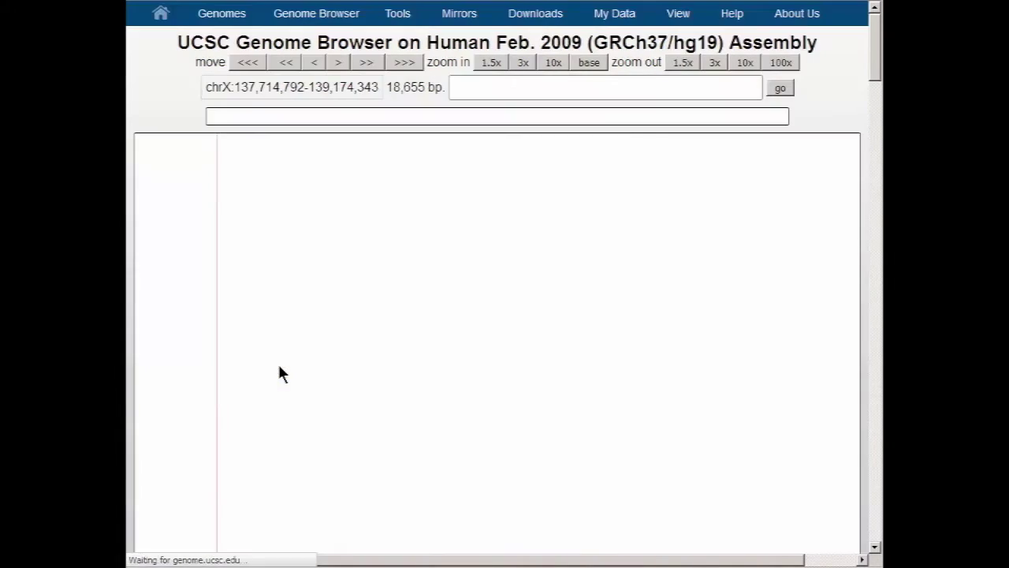